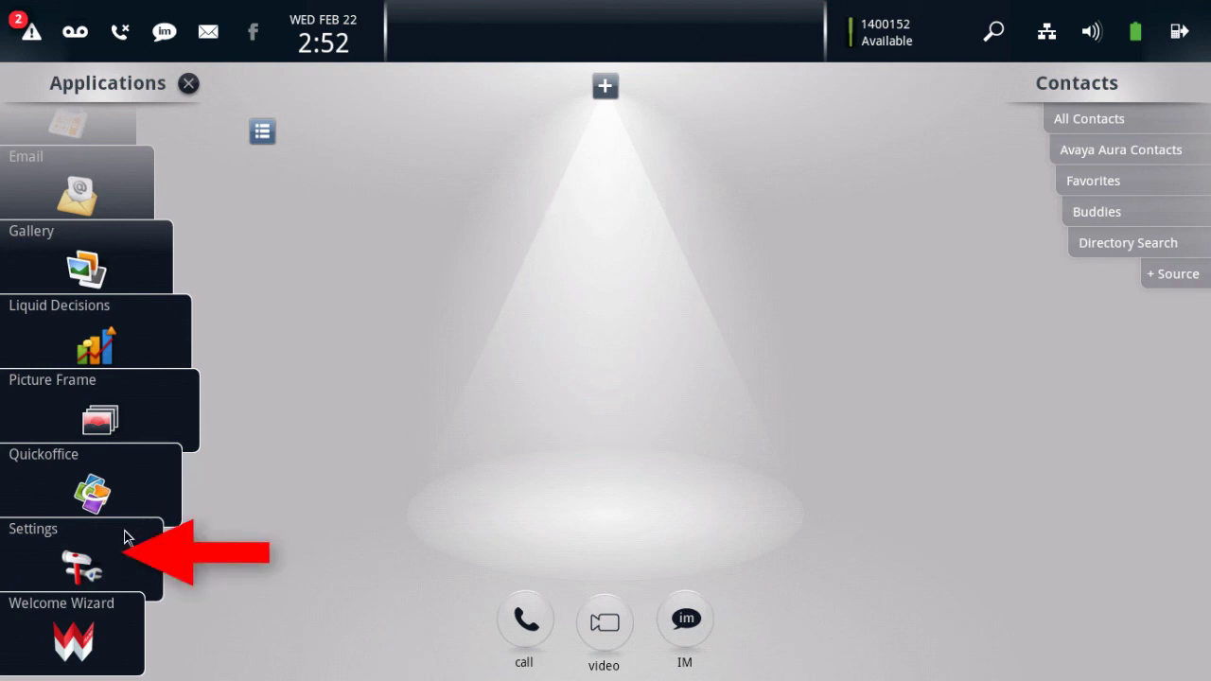
Step: Unlock Administrator Options with the admin password and go to the Debug page
{"action": "left_click", "coordinate": [120, 549]}
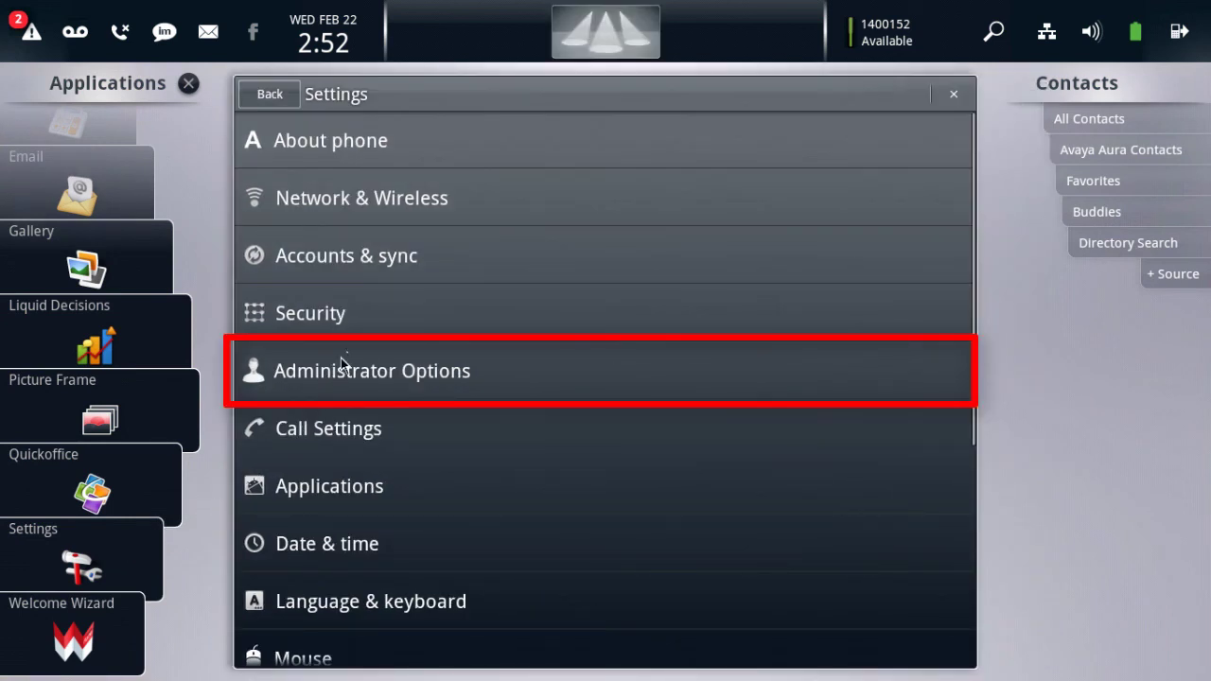
{"action": "left_click", "coordinate": [491, 362]}
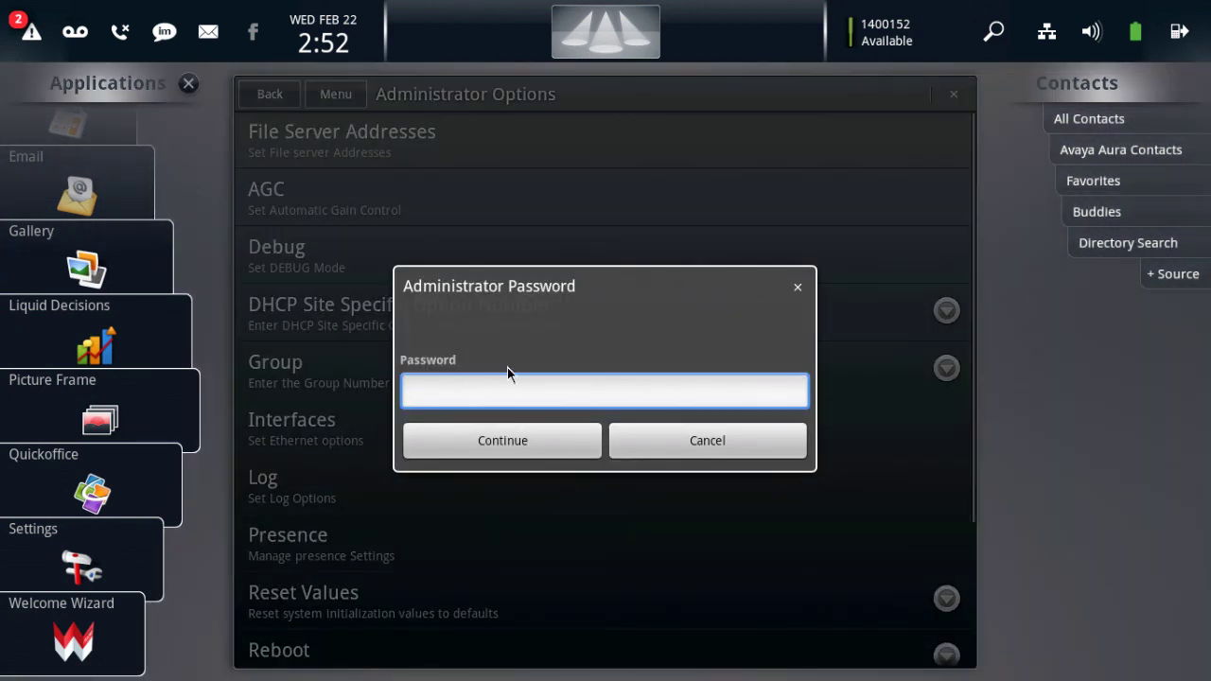
{"action": "type", "text": "27238"}
{"action": "left_click", "coordinate": [525, 438]}
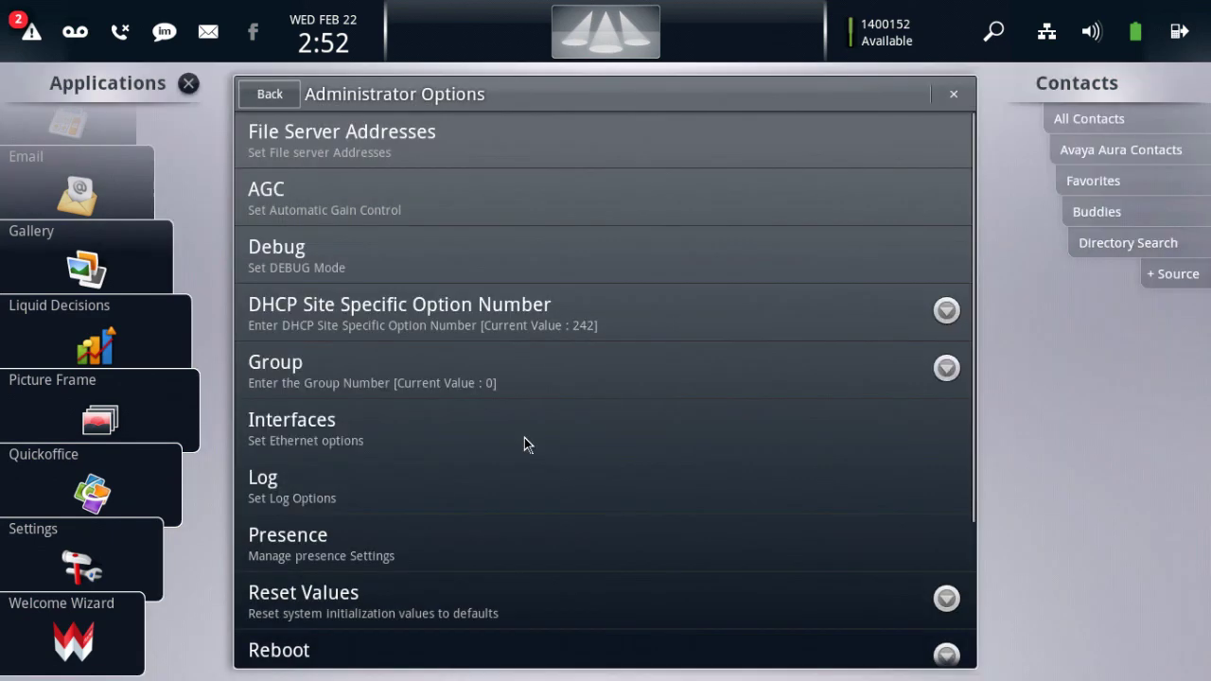
{"action": "left_click", "coordinate": [569, 269]}
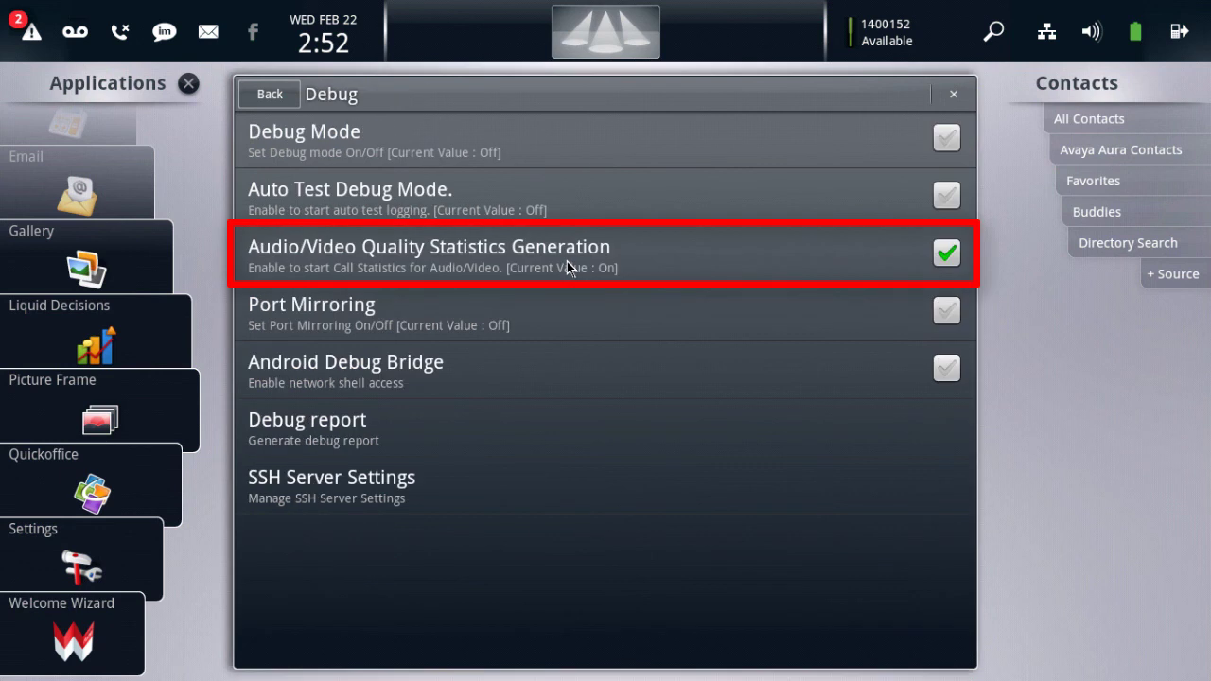
Step: Turn on Audio/Video Quality Statistics Generation, verify SSH Server Mode is enabled, and return home
{"action": "left_click", "coordinate": [648, 265]}
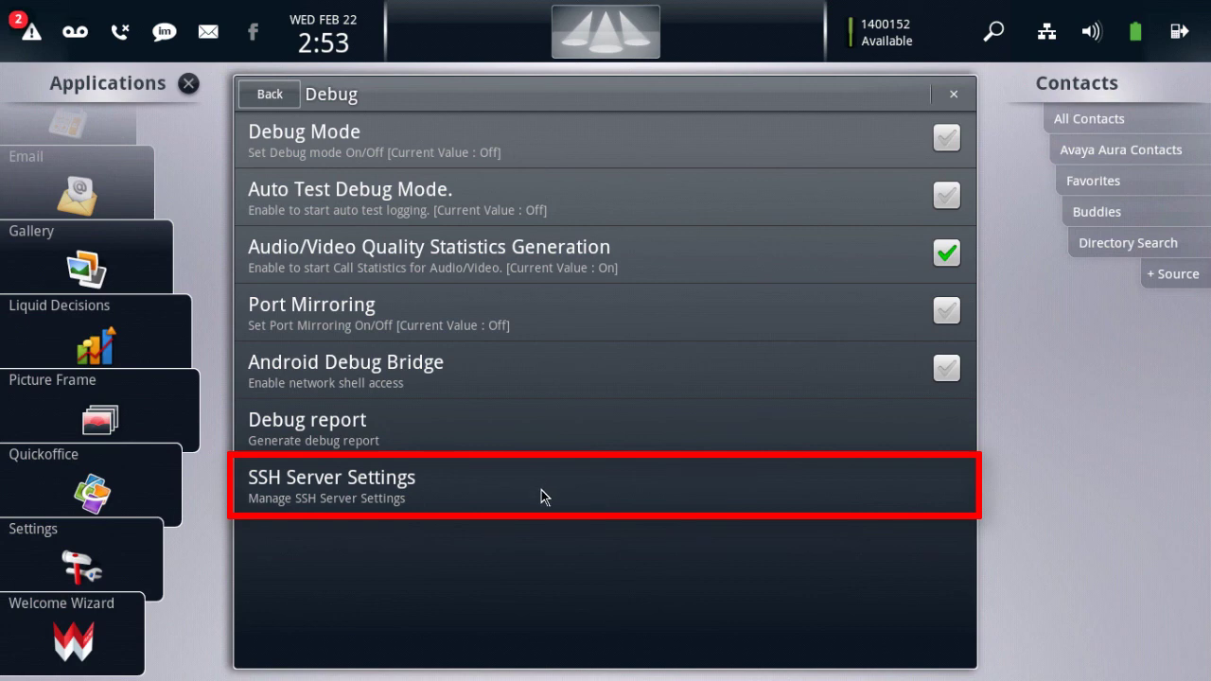
{"action": "left_click", "coordinate": [541, 490]}
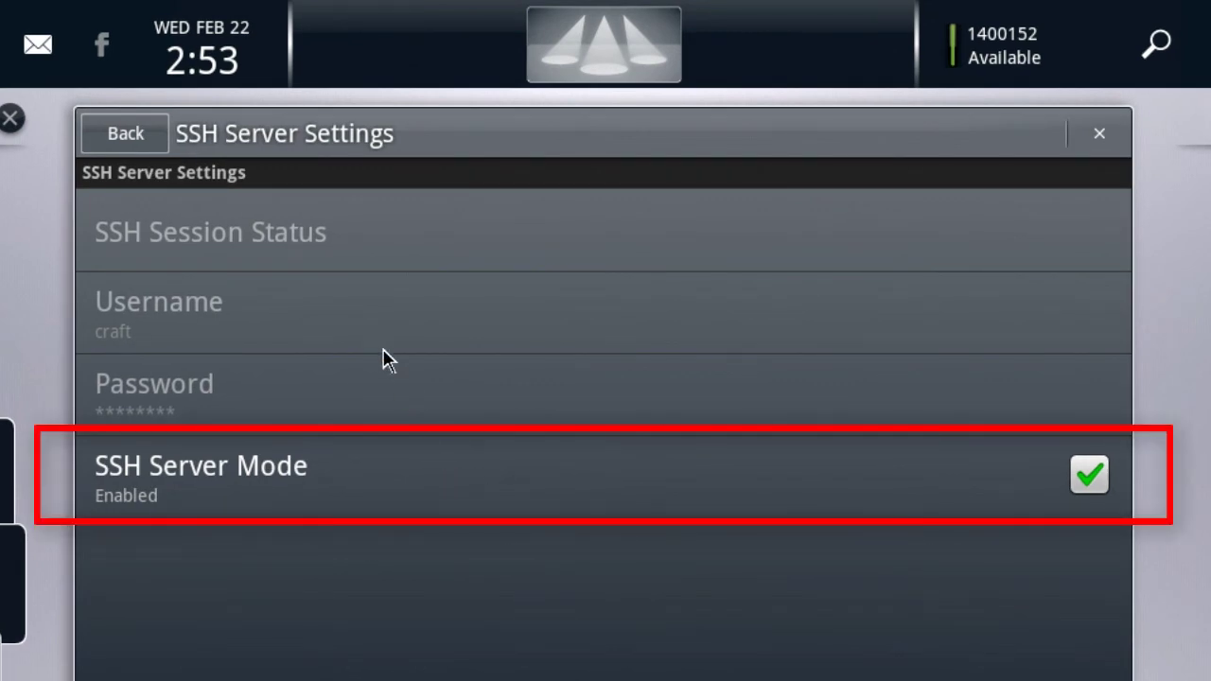
{"action": "left_click", "coordinate": [154, 142]}
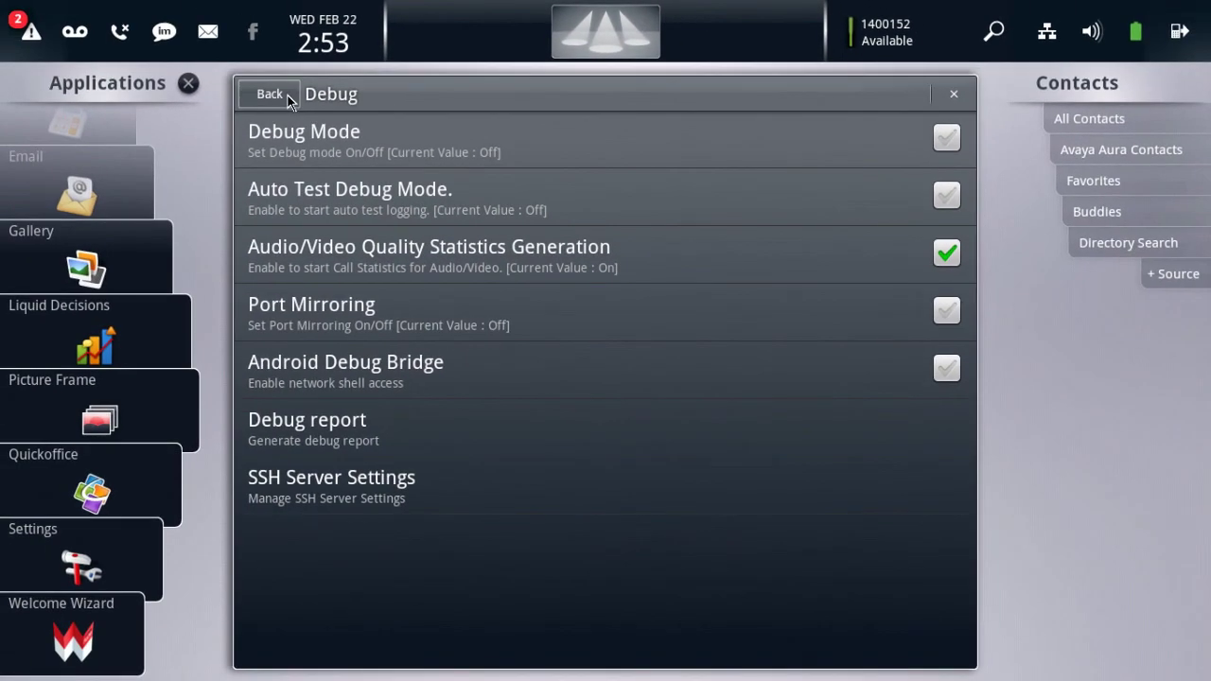
{"action": "left_click", "coordinate": [291, 100]}
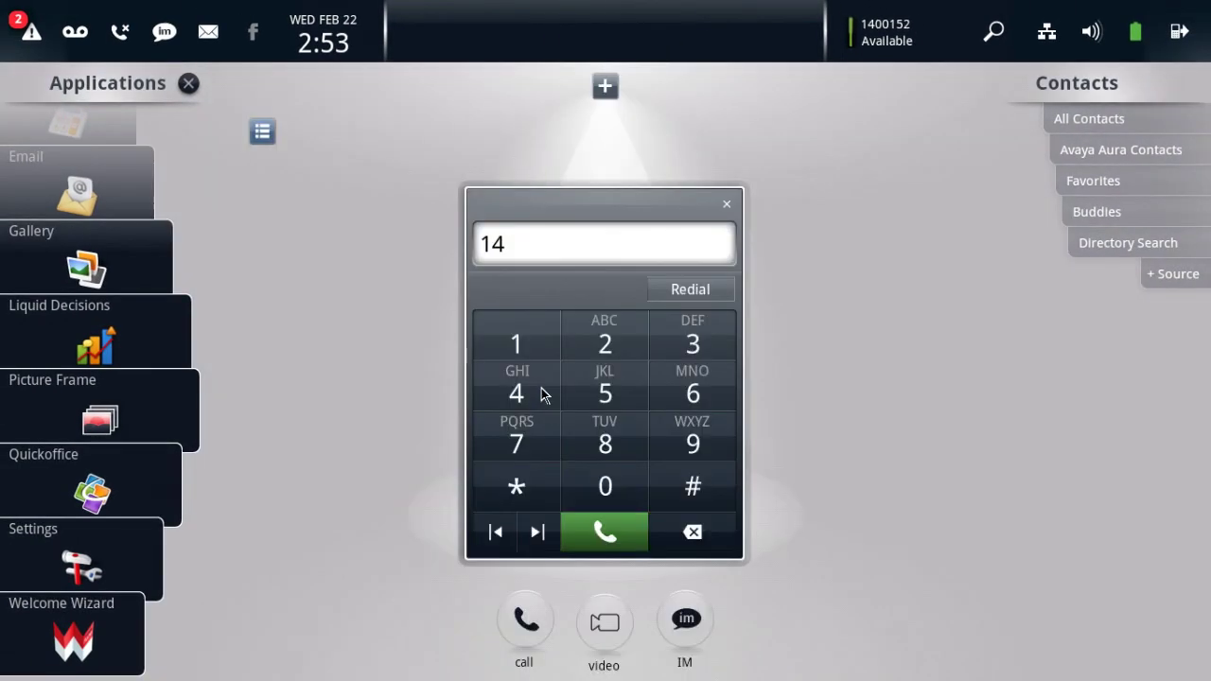
Step: Dial the other desk phone's extension, place the audio call, and mute the microphone
{"action": "left_click", "coordinate": [579, 472]}
{"action": "left_click", "coordinate": [579, 472]}
{"action": "left_click", "coordinate": [549, 361]}
{"action": "left_click", "coordinate": [570, 381]}
{"action": "left_click", "coordinate": [549, 359]}
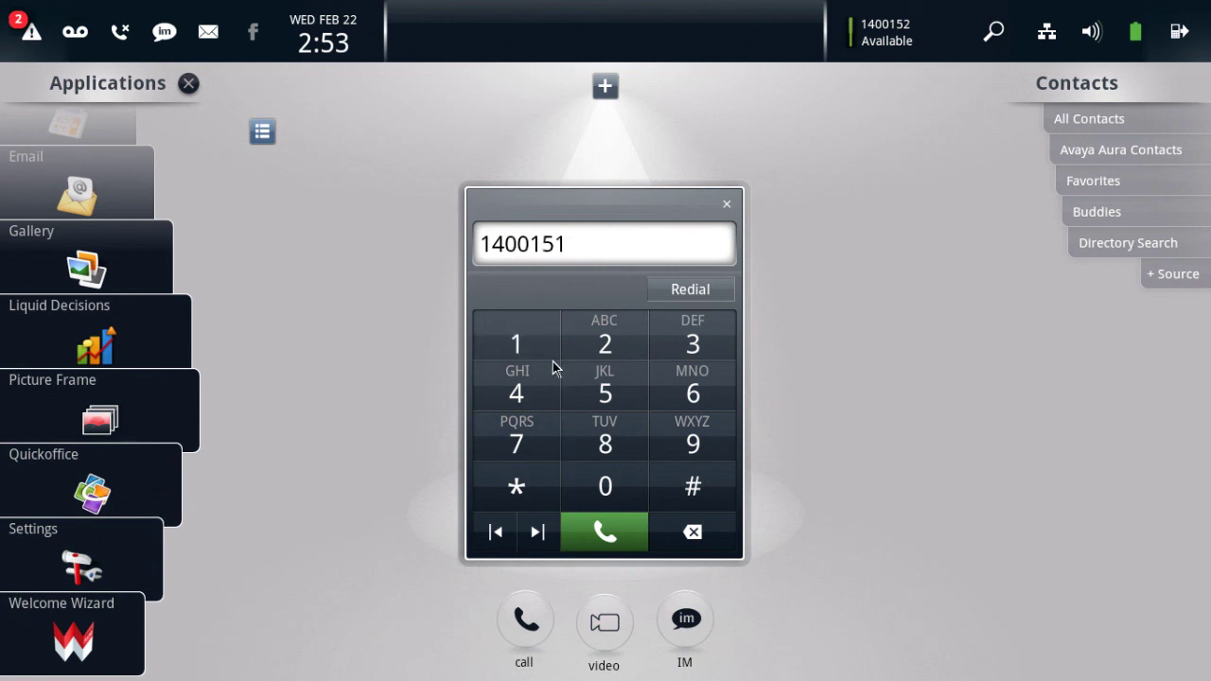
{"action": "left_click", "coordinate": [589, 532]}
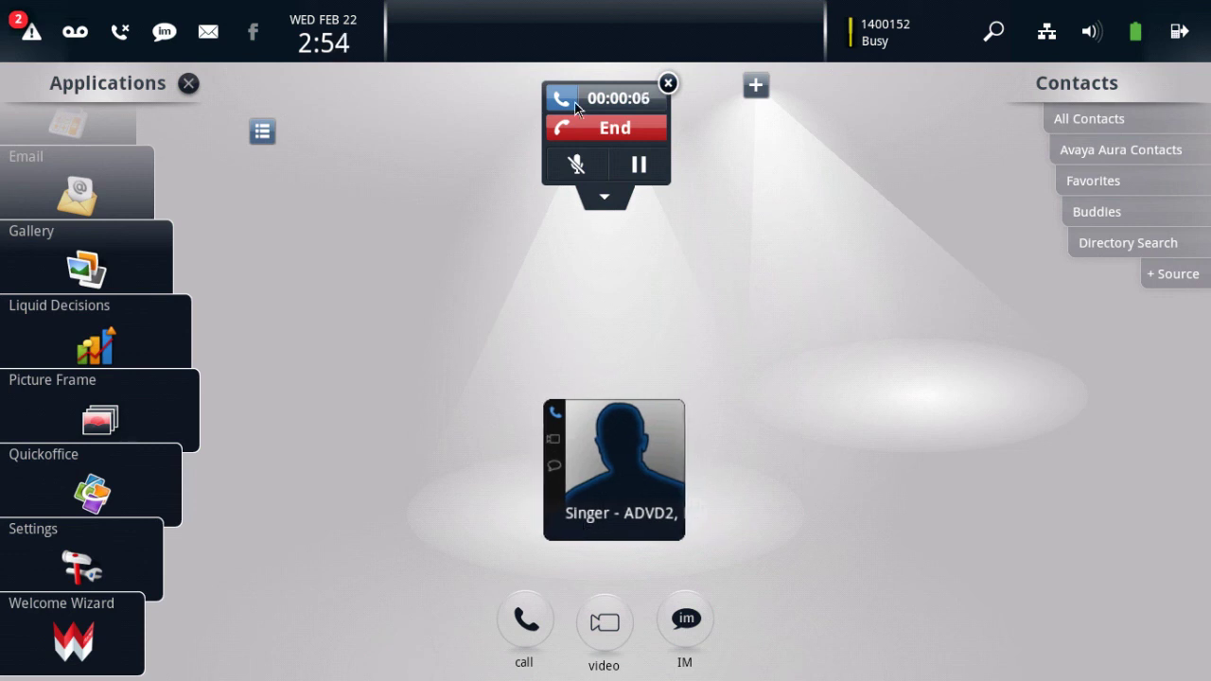
{"action": "left_click", "coordinate": [579, 162]}
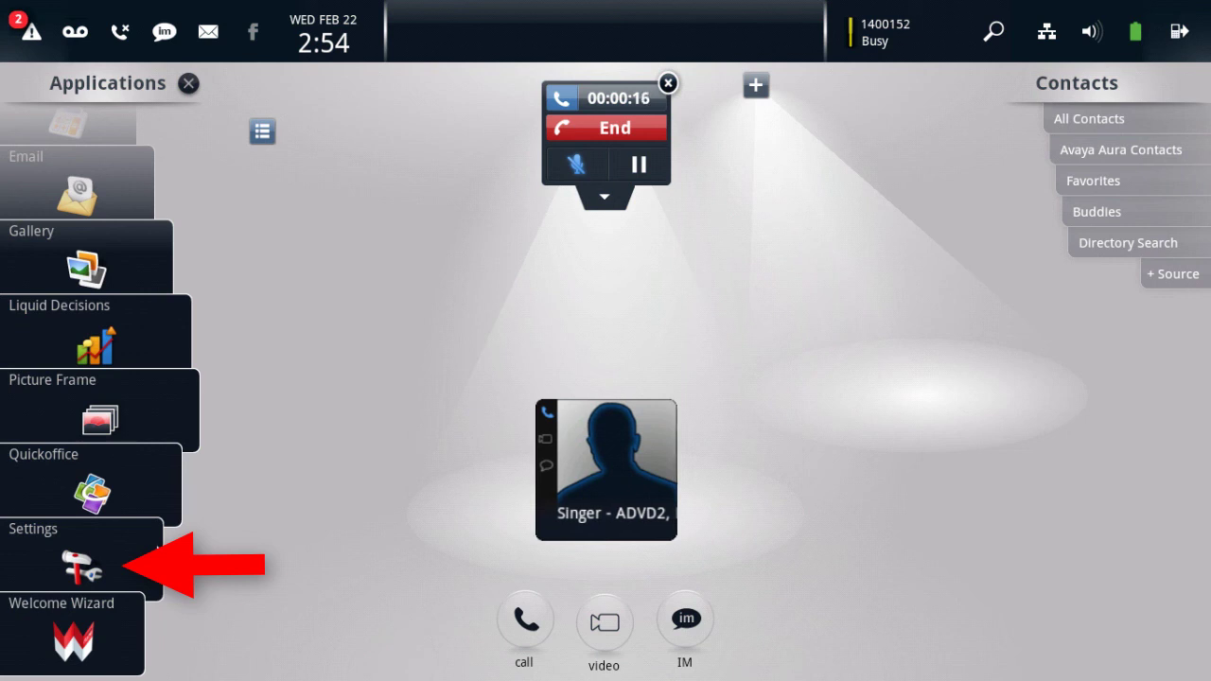
Step: During the call, reach Audio/Video Quality Statistics through Settings > Call Settings
{"action": "left_click", "coordinate": [148, 559]}
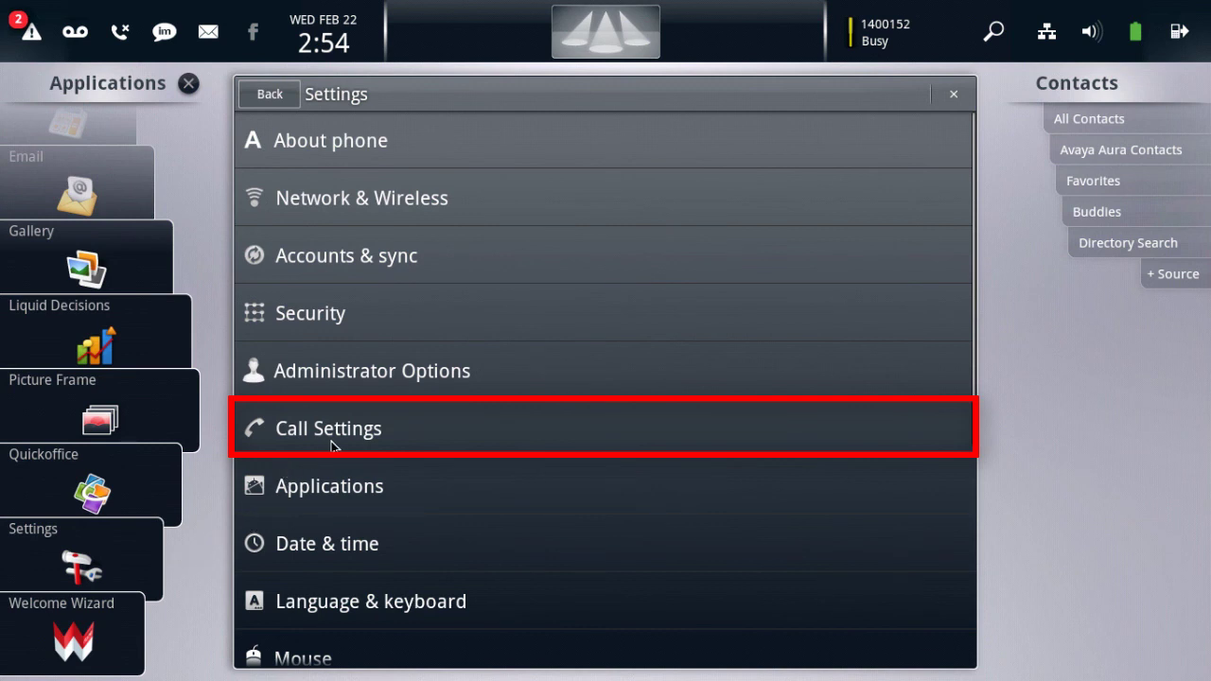
{"action": "left_click", "coordinate": [425, 430]}
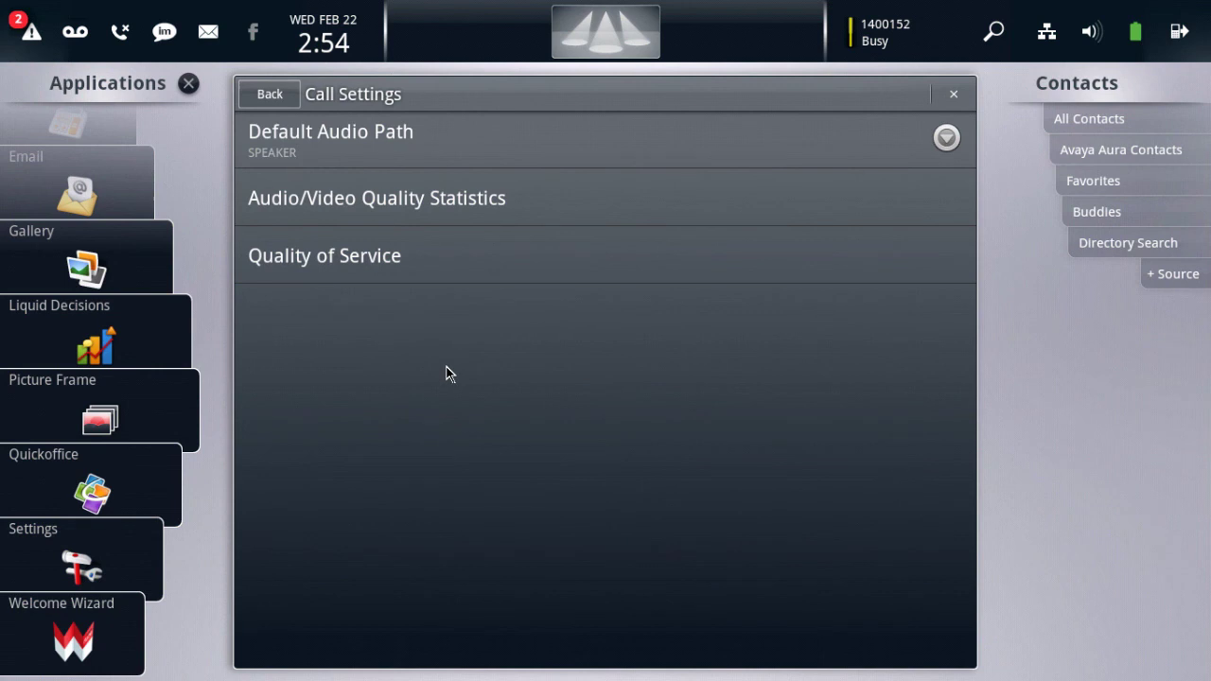
{"action": "left_click", "coordinate": [569, 196]}
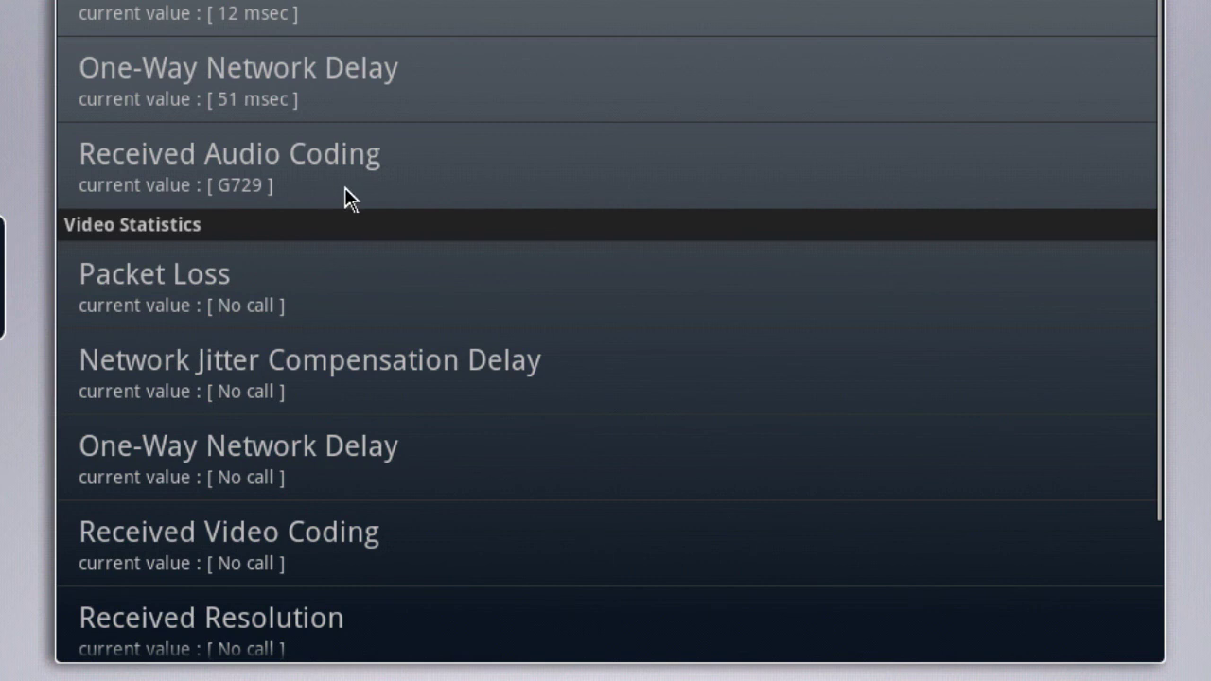
Step: Scroll through the call statistics (G729 audio, 51 msec one-way delay), then close them
{"action": "left_click", "coordinate": [666, 547]}
{"action": "left_click_drag", "start_coordinate": [667, 530], "coordinate": [653, 184]}
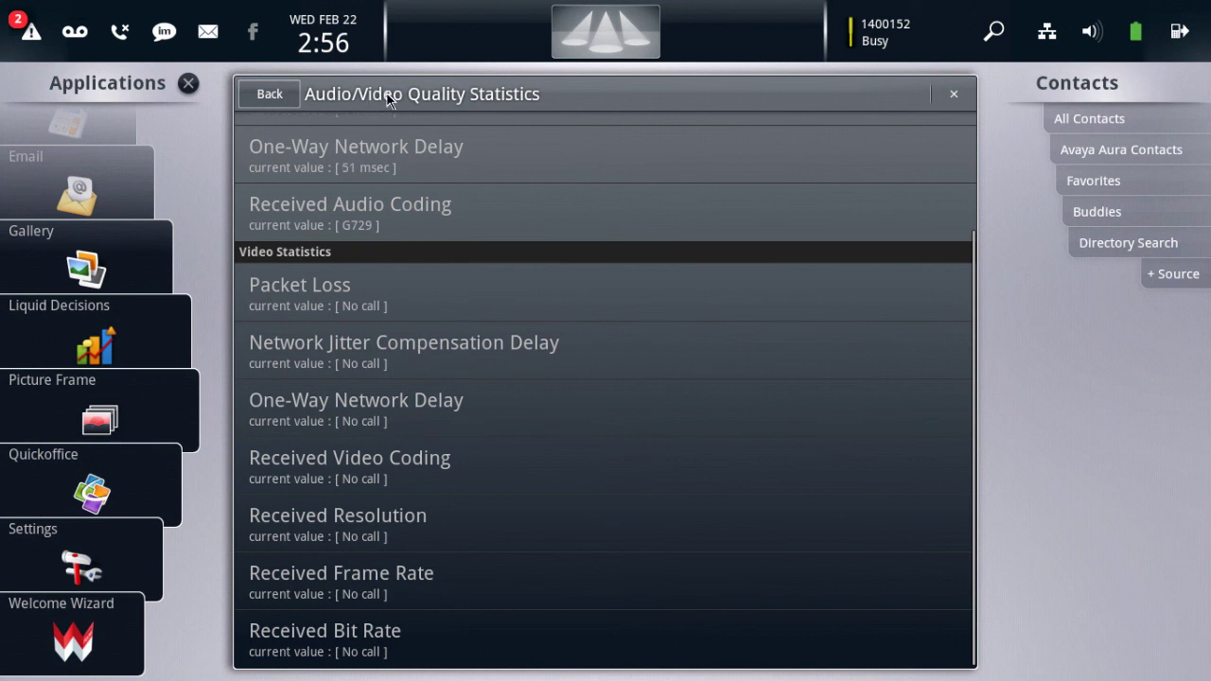
{"action": "left_click", "coordinate": [576, 38]}
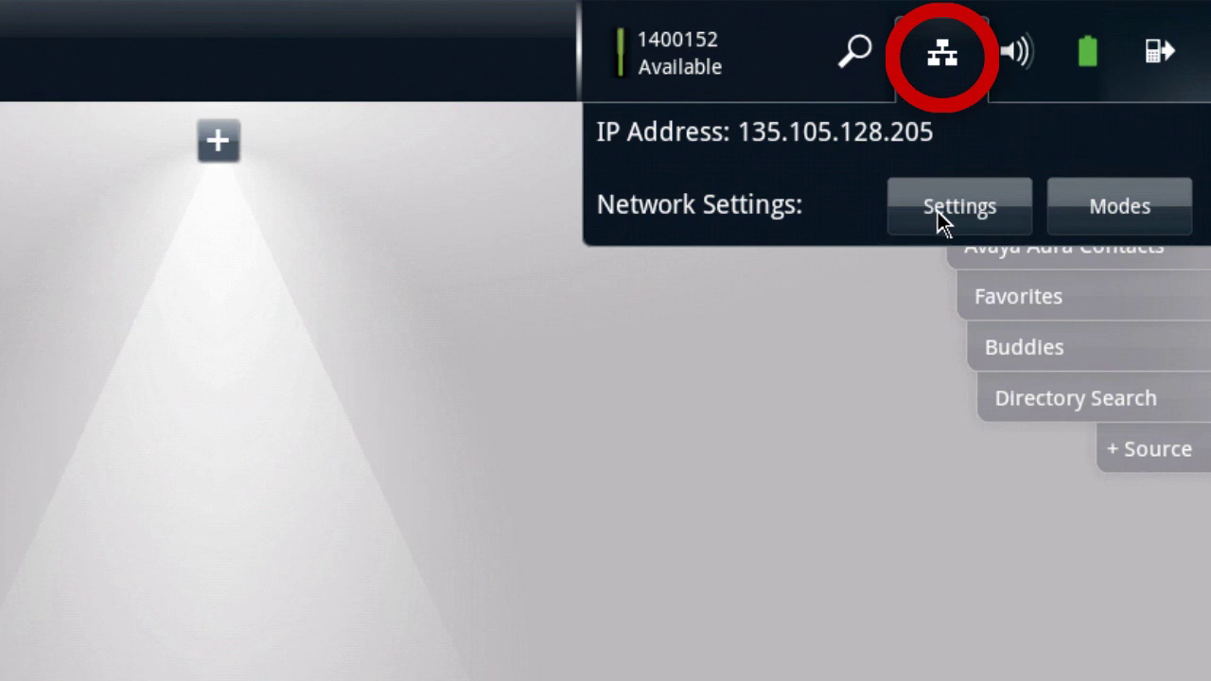
{"action": "left_click", "coordinate": [939, 71]}
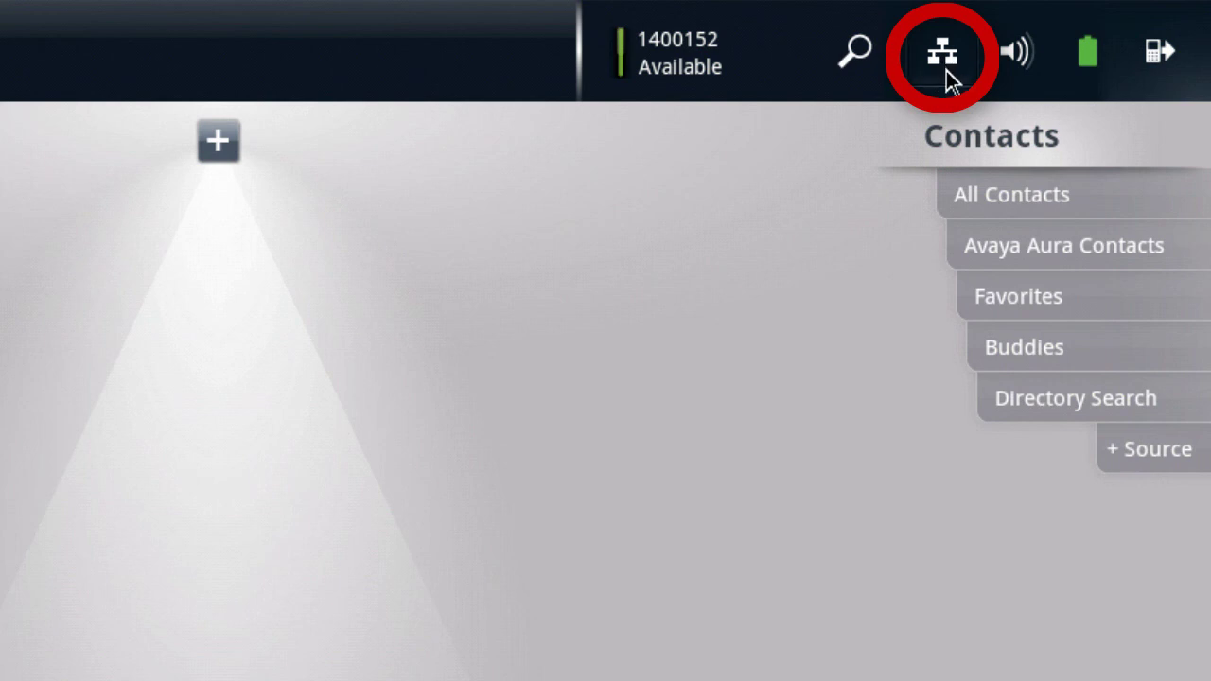
{"action": "left_click", "coordinate": [949, 72]}
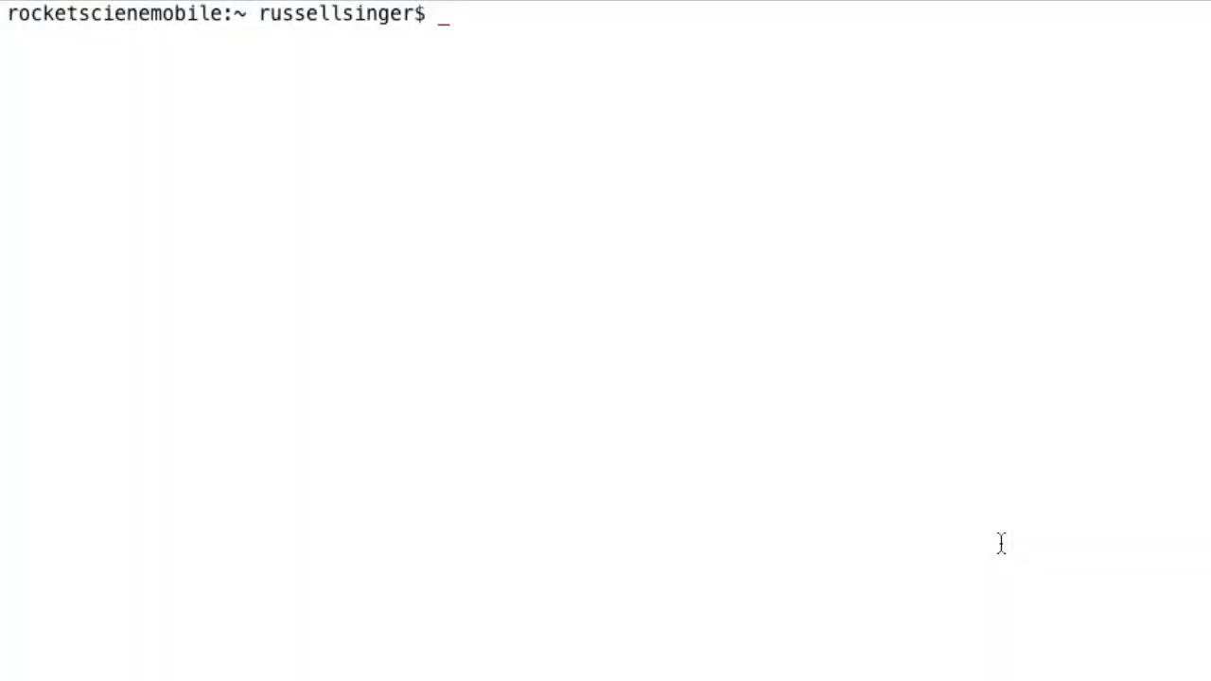
{"action": "type", "text": "ssh craft@"}
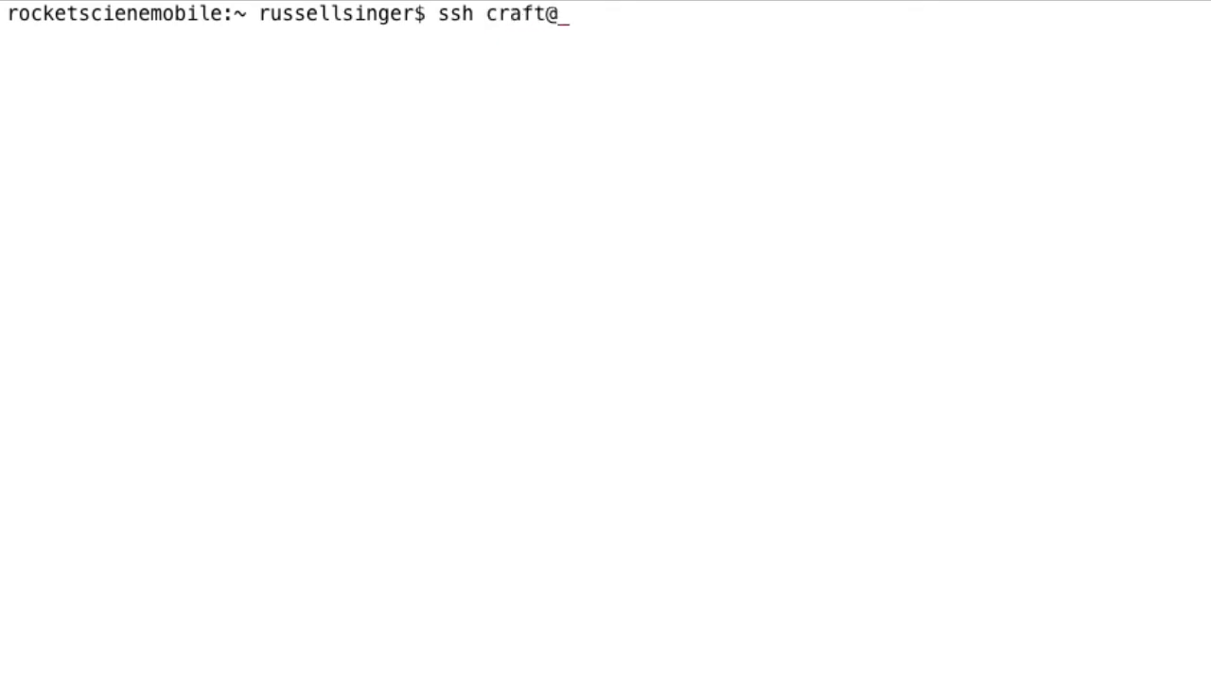
{"action": "type", "text": "135.105."}
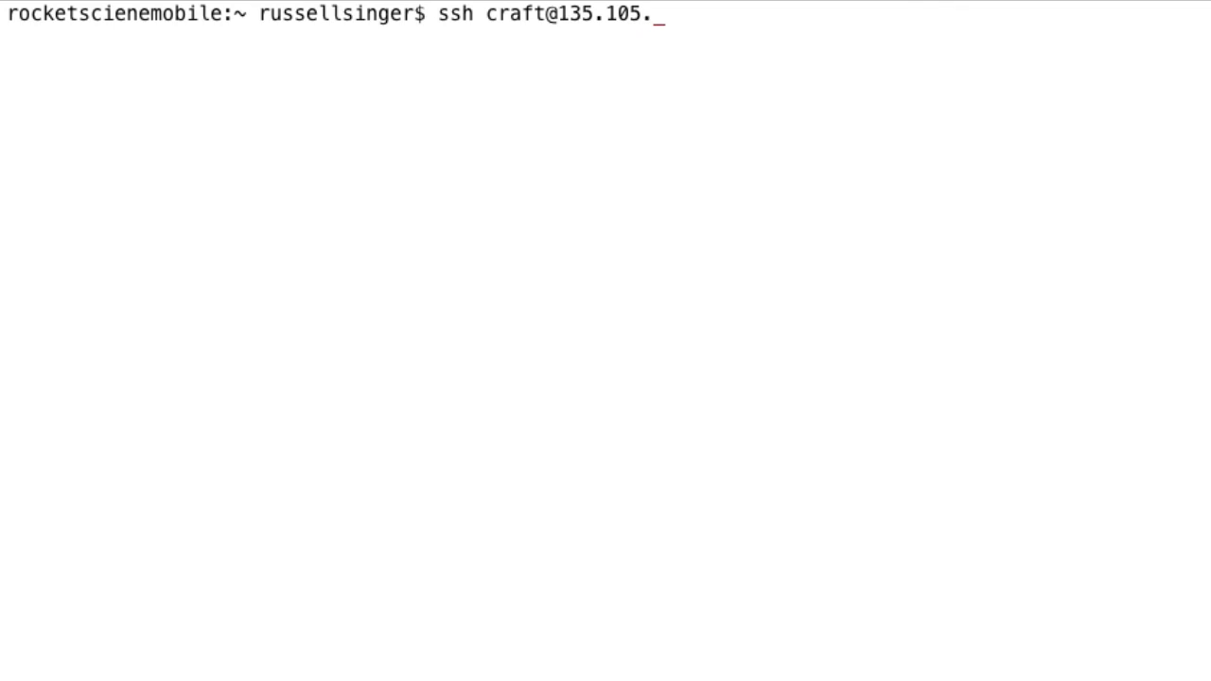
{"action": "type", "text": "128.205"}
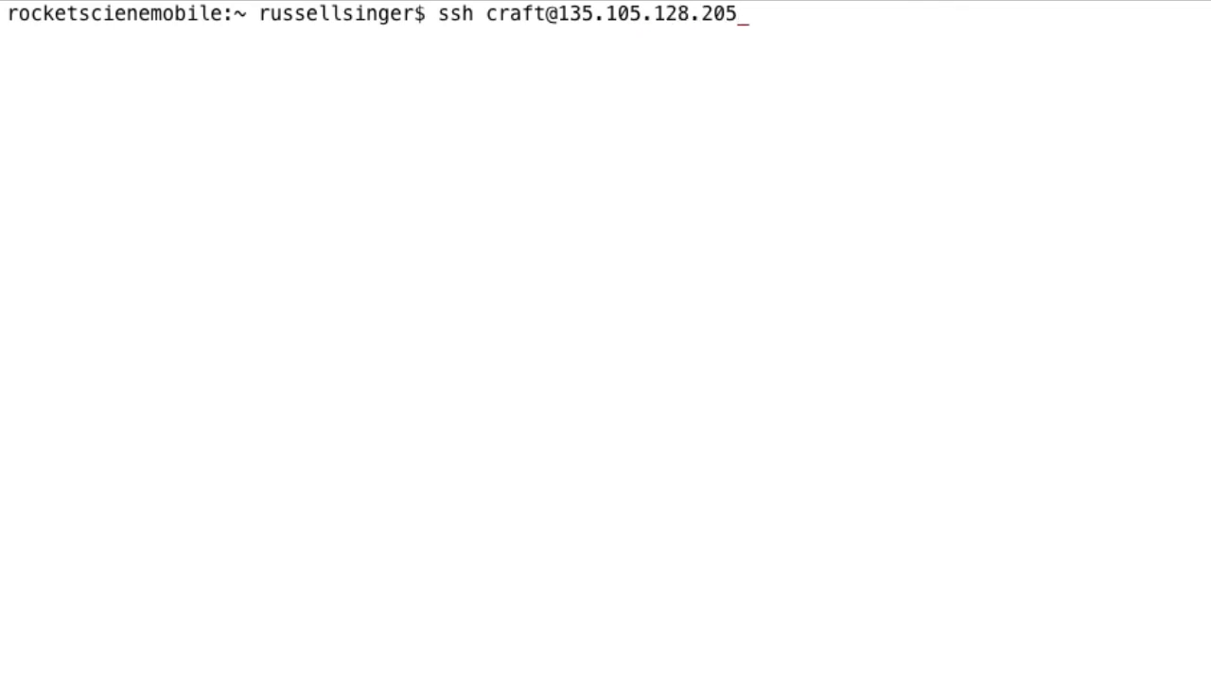
{"action": "key", "text": "Return"}
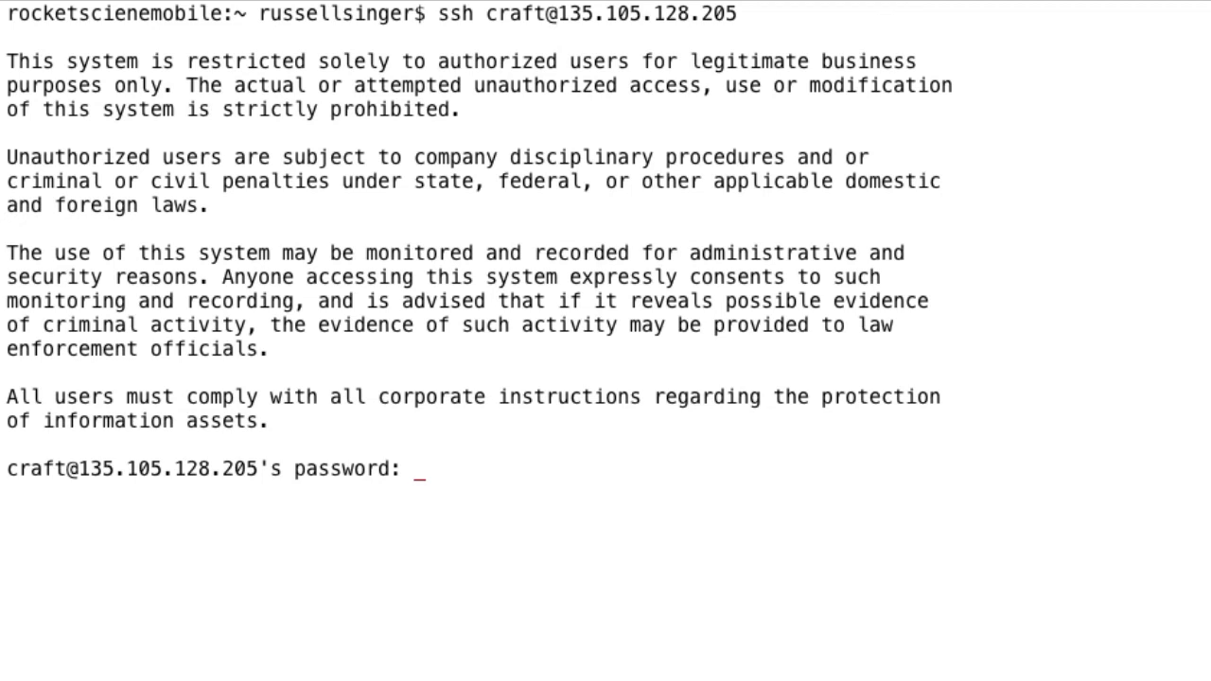
{"action": "key", "text": "Return"}
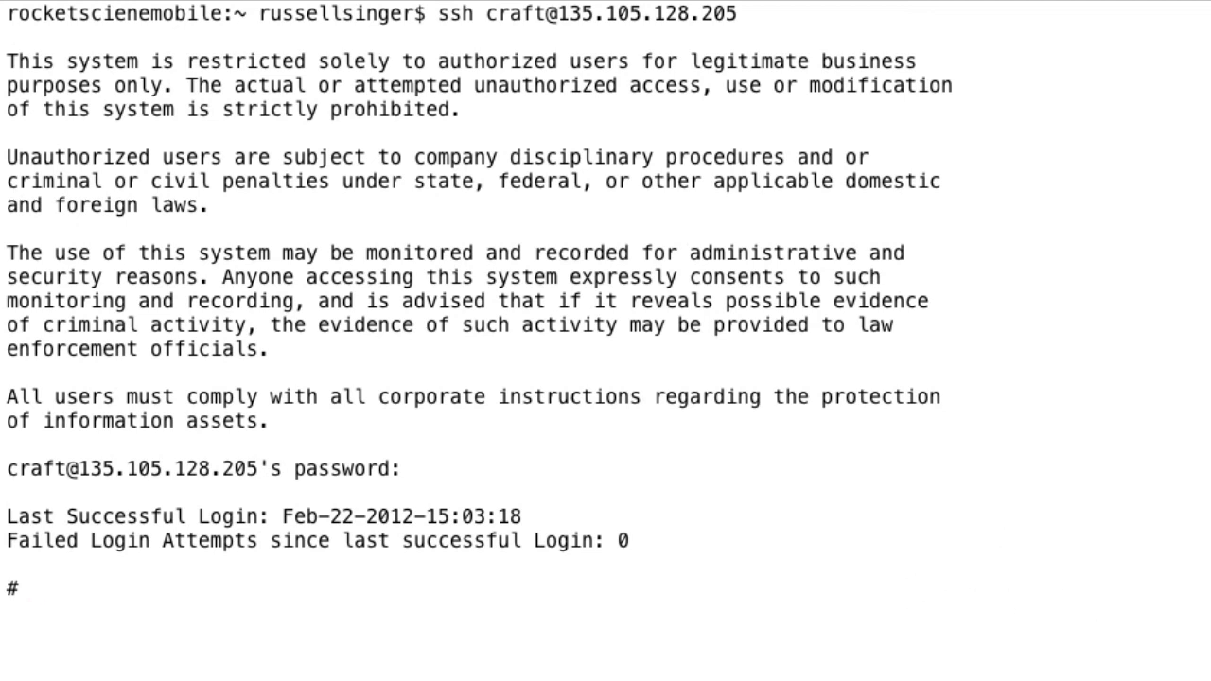
Step: Change directory to /data/data/com.avaya.endpoint.MediaControlService/files/
{"action": "type", "text": "cd"}
{"action": "type", "text": "/data/data/com.avaya.endpoint.MediaControlService/files/"}
{"action": "key", "text": "Return"}
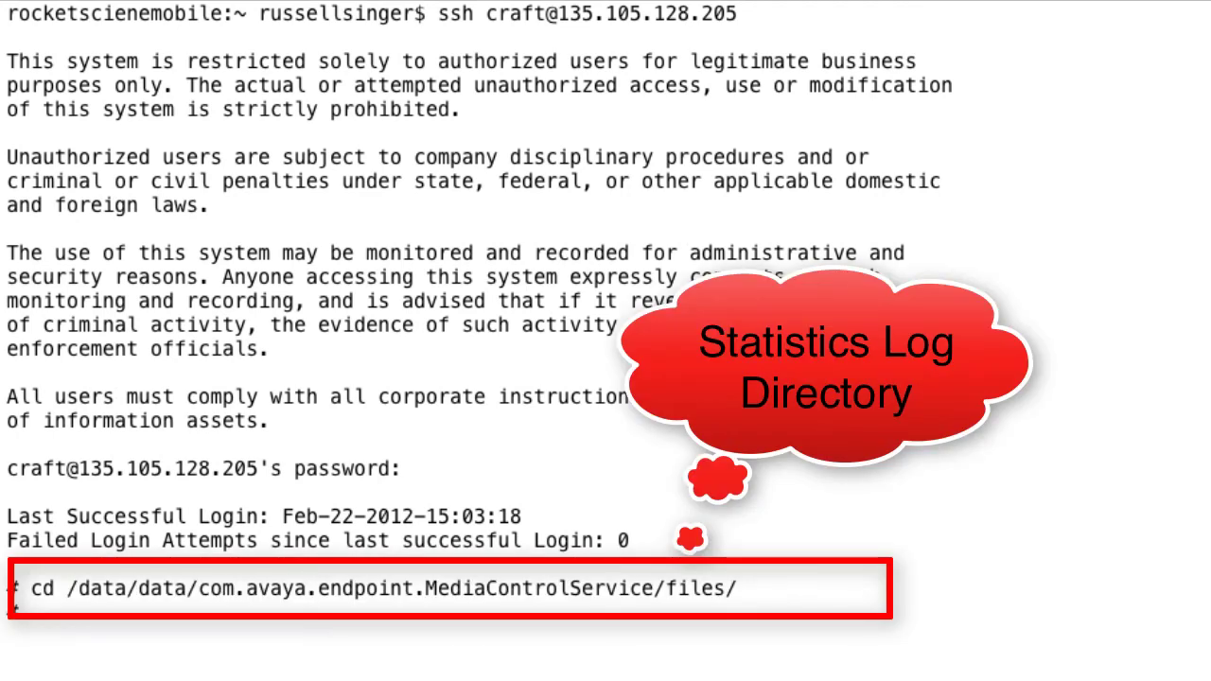